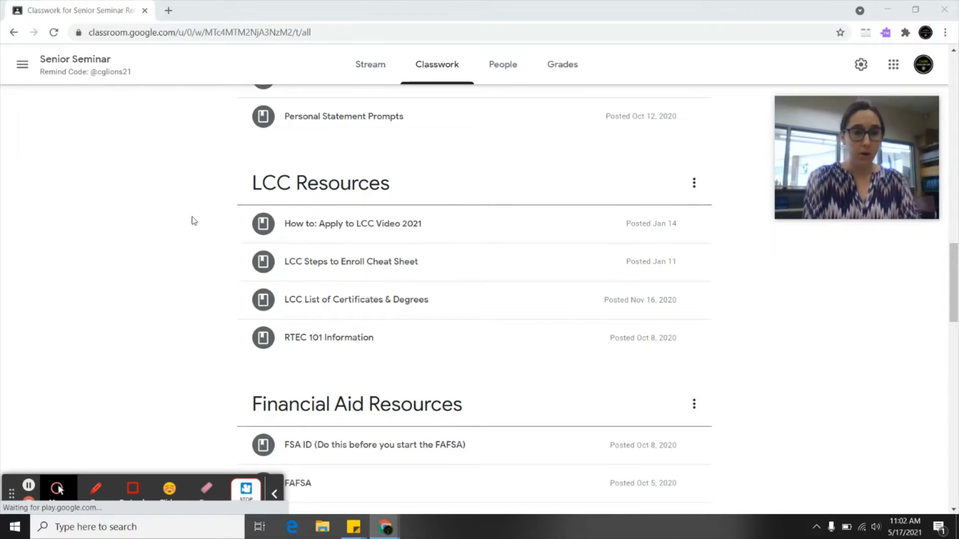
- Open the 'LCC Steps to Enroll - Fall 2021' doc attached to the LCC Steps to Enroll Cheat Sheet post
{"action": "scroll", "coordinate": [185, 309], "scroll_direction": "up", "scroll_amount": 20}
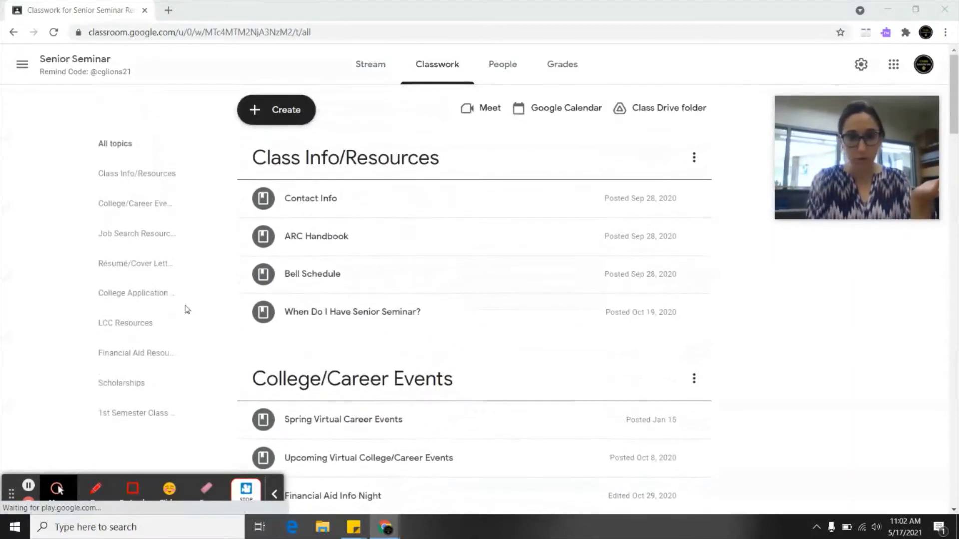
{"action": "scroll", "coordinate": [381, 233], "scroll_direction": "down", "scroll_amount": 13}
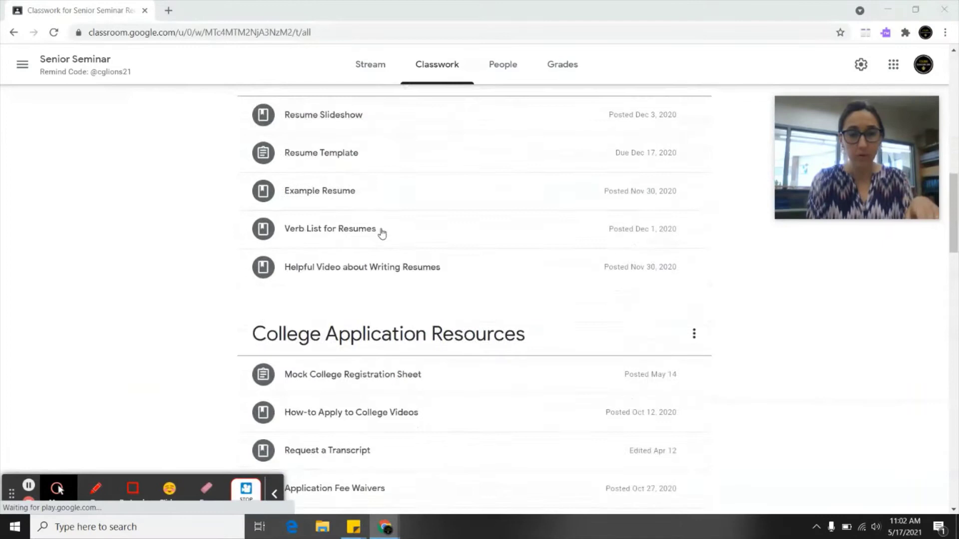
{"action": "scroll", "coordinate": [381, 233], "scroll_direction": "down", "scroll_amount": 10}
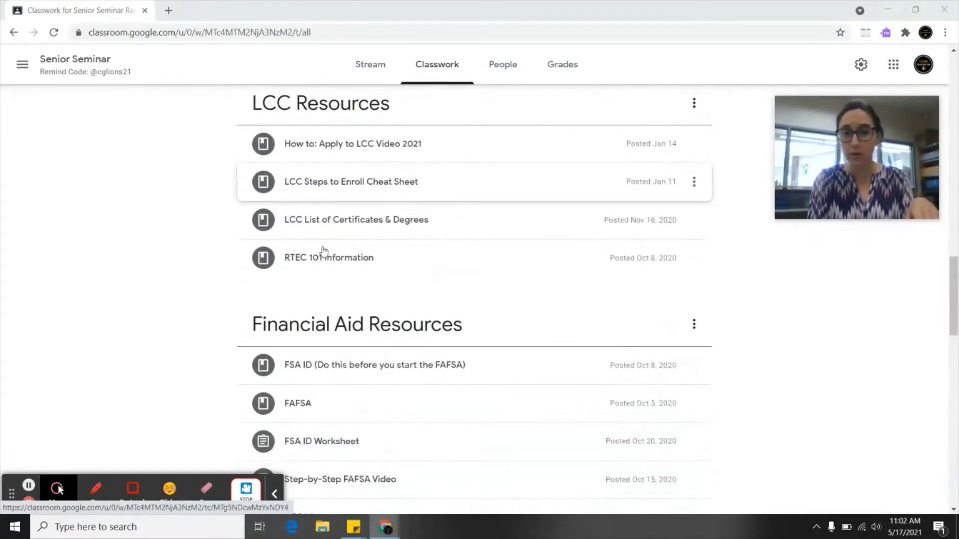
{"action": "left_click", "coordinate": [345, 186]}
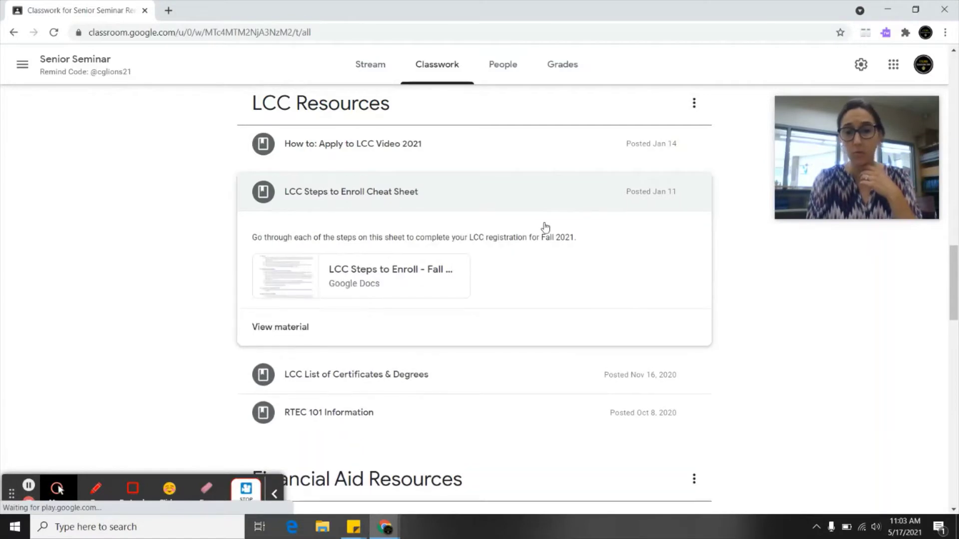
{"action": "left_click", "coordinate": [410, 281]}
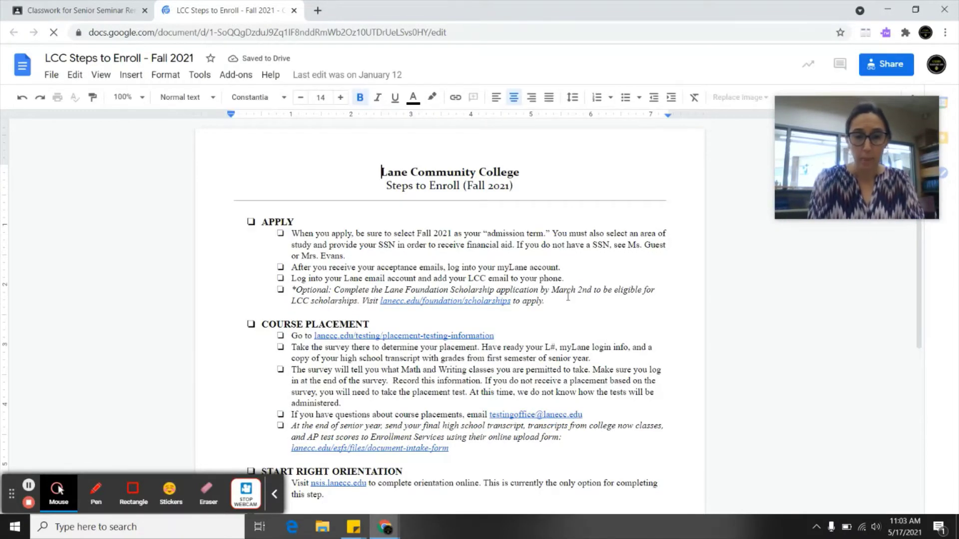
- Follow the lanecc.edu/testing link to Lane's 'Determining your Course Placement' page
{"action": "scroll", "coordinate": [568, 296], "scroll_direction": "down", "scroll_amount": 3}
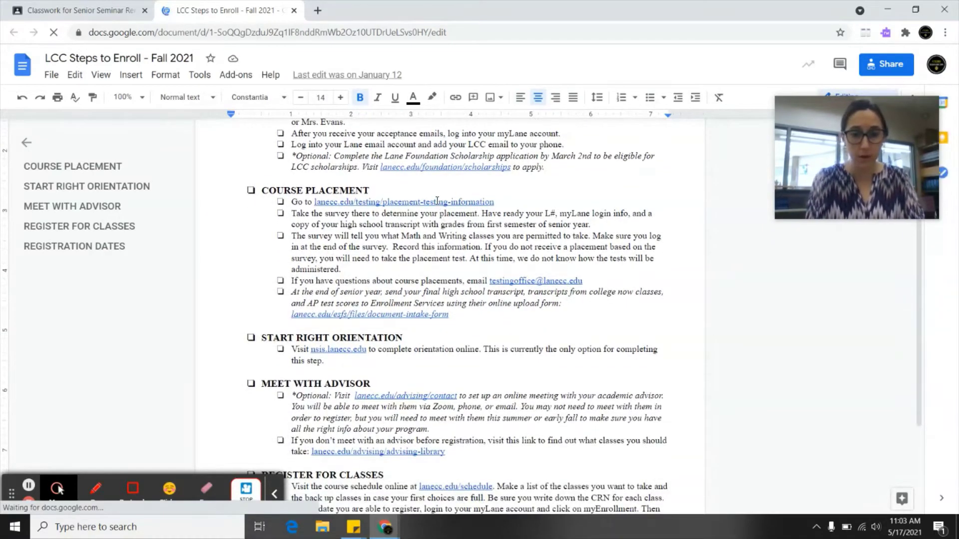
{"action": "left_click", "coordinate": [437, 201]}
{"action": "left_click", "coordinate": [422, 221]}
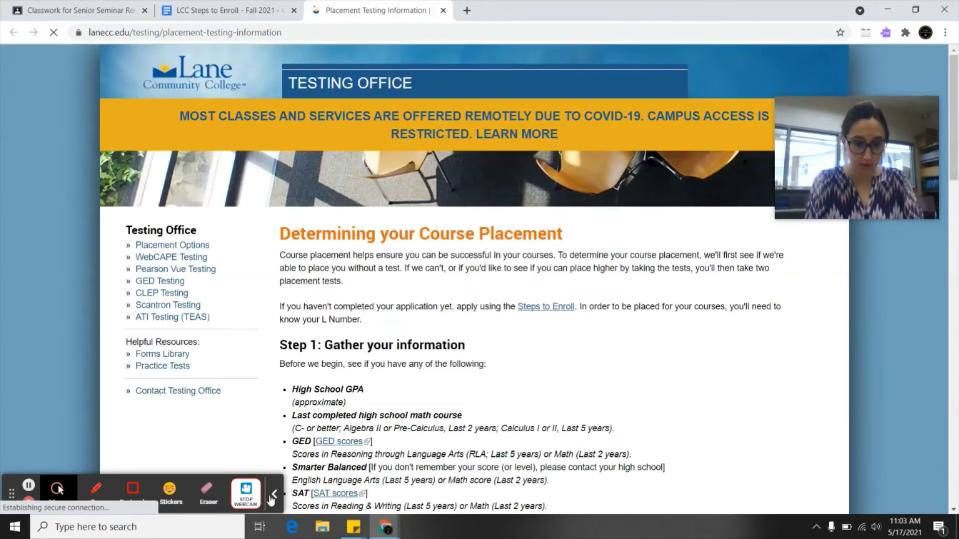
- Scroll down the testing page to Step 2 and reach the Placement Data Survey
{"action": "scroll", "coordinate": [701, 430], "scroll_direction": "down", "scroll_amount": 3}
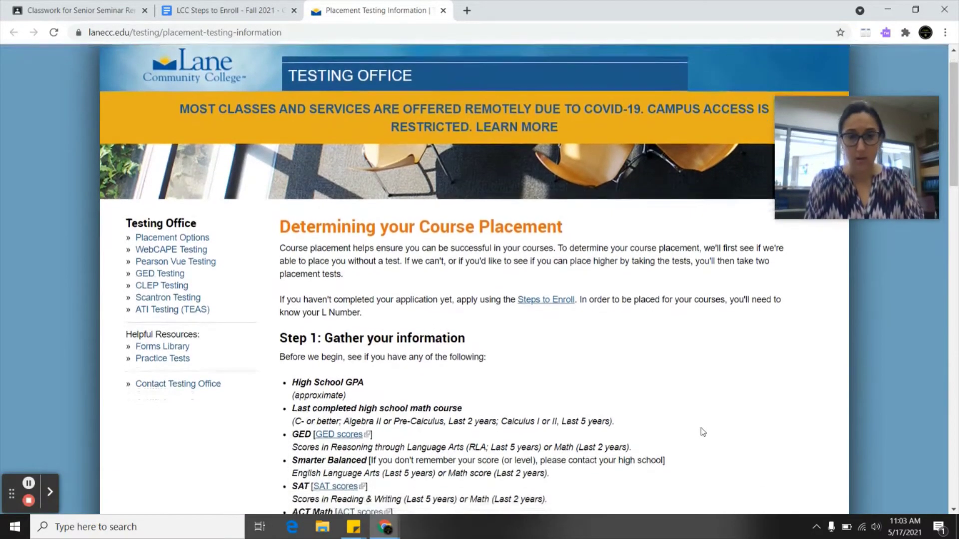
{"action": "scroll", "coordinate": [702, 432], "scroll_direction": "down", "scroll_amount": 3}
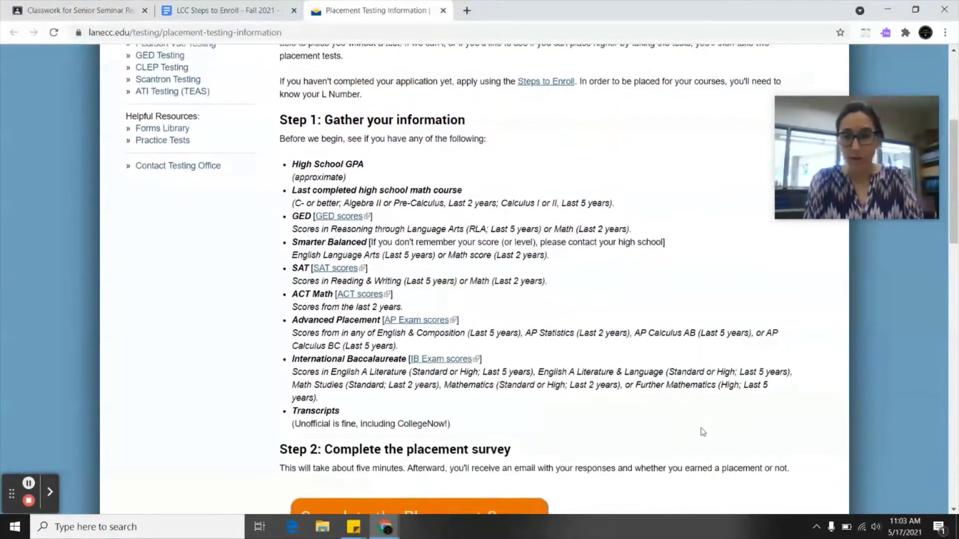
{"action": "scroll", "coordinate": [702, 431], "scroll_direction": "down", "scroll_amount": 1}
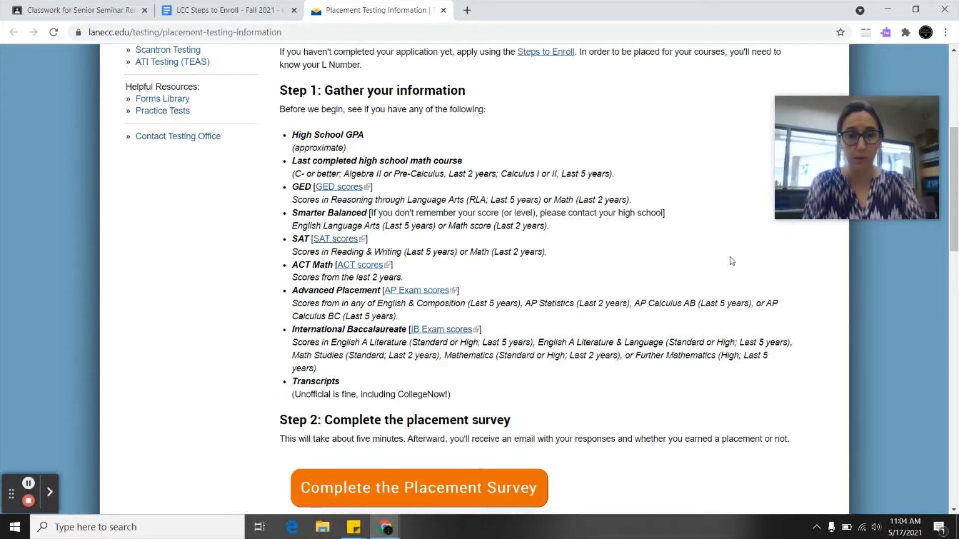
{"action": "scroll", "coordinate": [676, 339], "scroll_direction": "down", "scroll_amount": 1}
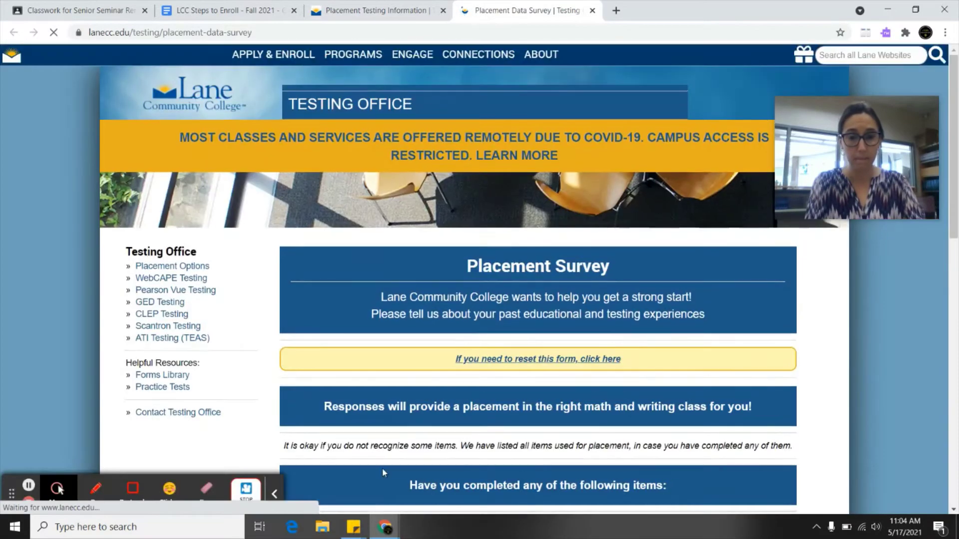
- Answer No to the AP/IB question
{"action": "scroll", "coordinate": [382, 468], "scroll_direction": "down", "scroll_amount": 1}
{"action": "scroll", "coordinate": [382, 468], "scroll_direction": "down", "scroll_amount": 4}
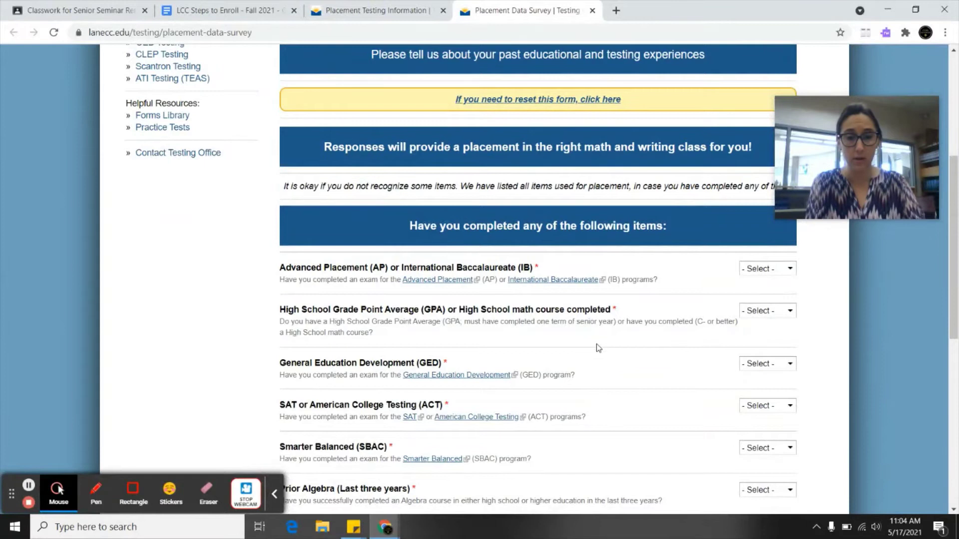
{"action": "left_click", "coordinate": [277, 494]}
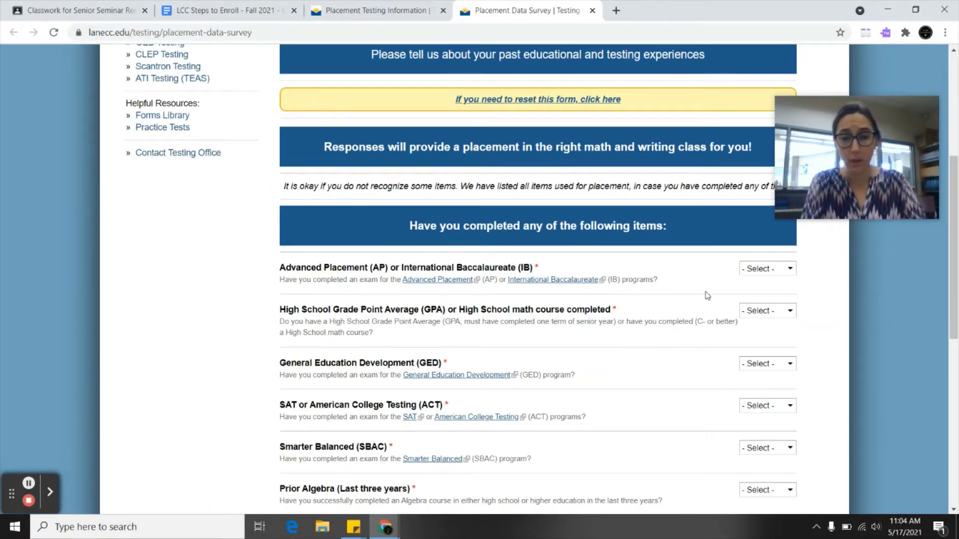
{"action": "left_click", "coordinate": [768, 271]}
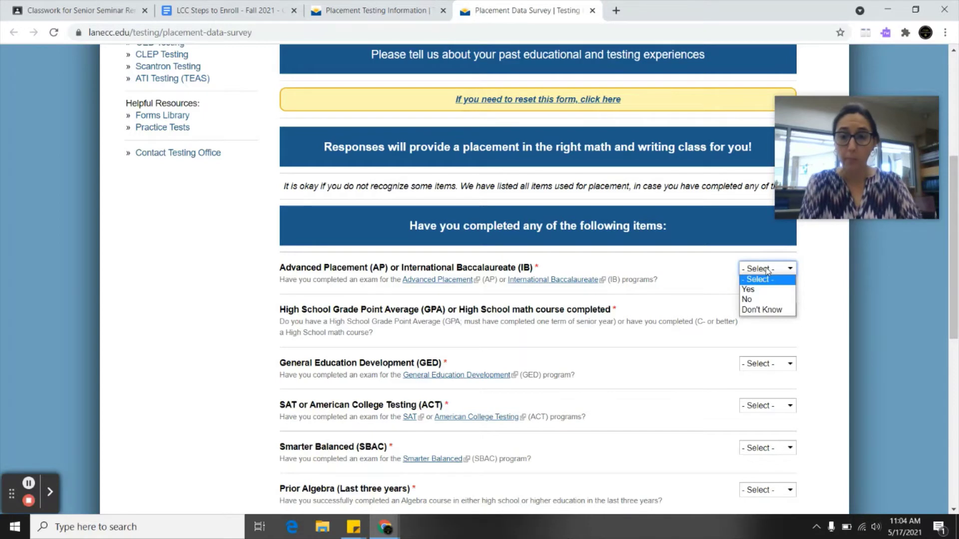
{"action": "left_click", "coordinate": [755, 299]}
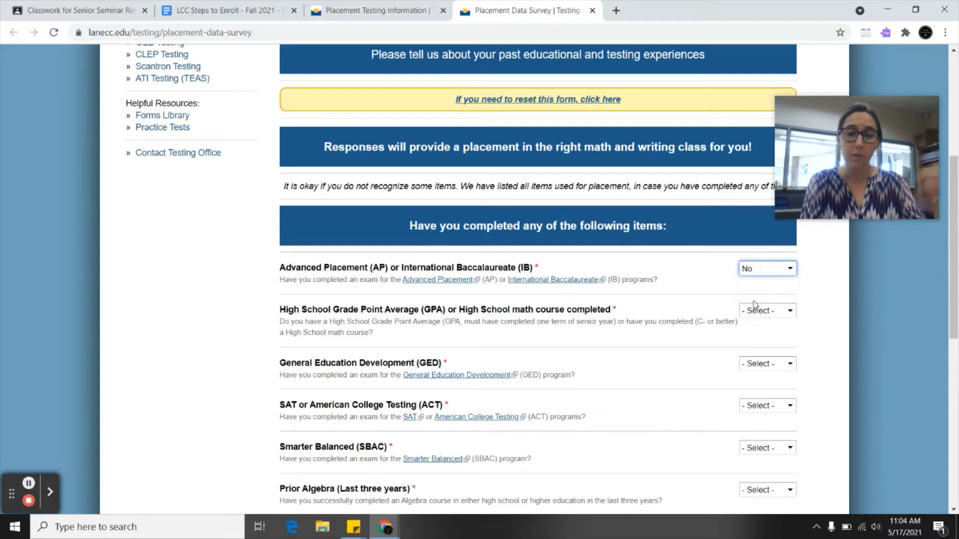
{"action": "left_click", "coordinate": [820, 332]}
- Answer GPA Yes, and GED, SAT/ACT and Smarter Balanced (SBAC) No
{"action": "scroll", "coordinate": [822, 333], "scroll_direction": "down", "scroll_amount": 2}
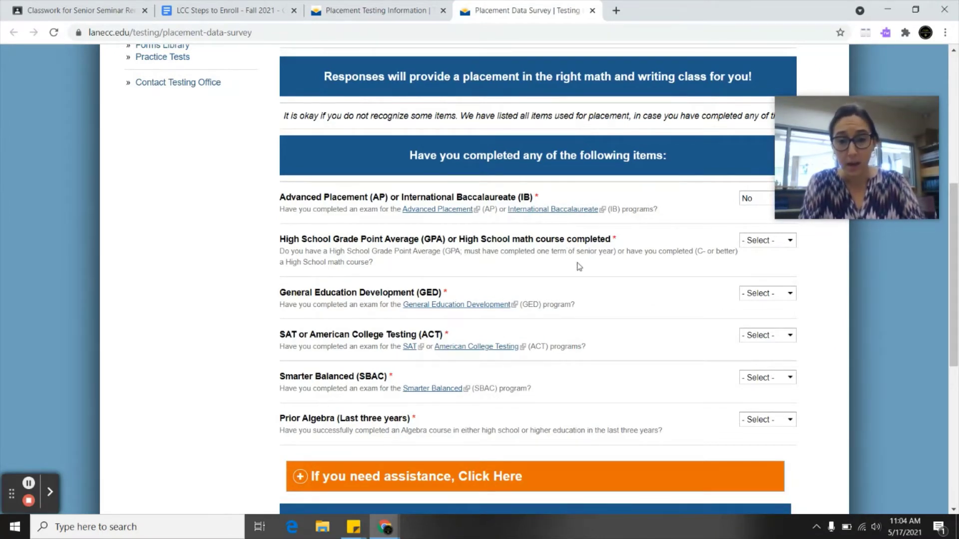
{"action": "left_click", "coordinate": [757, 245]}
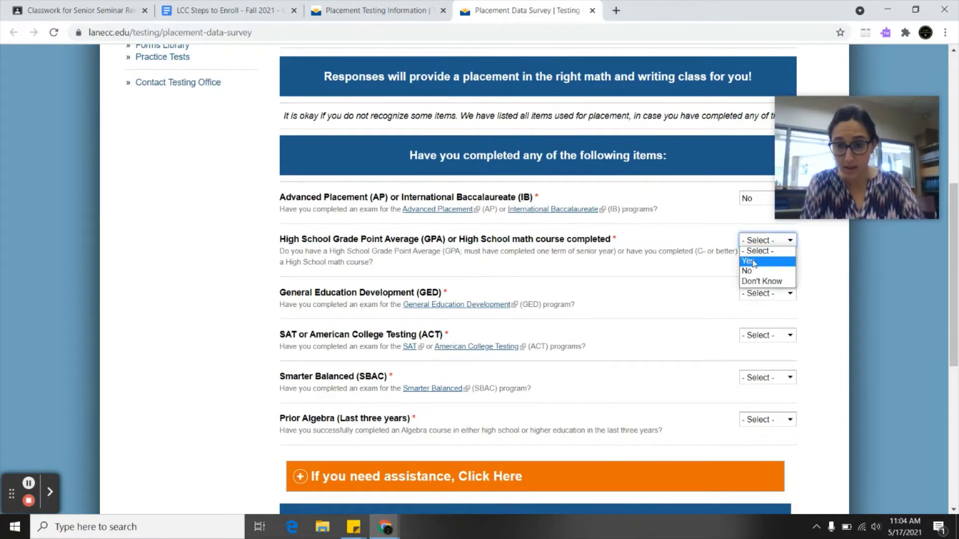
{"action": "left_click", "coordinate": [753, 263]}
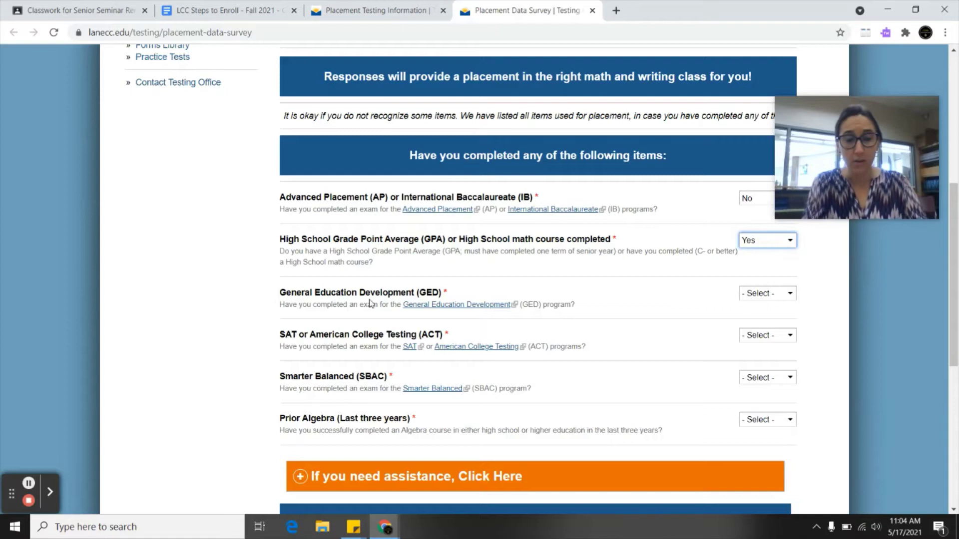
{"action": "left_click", "coordinate": [743, 296]}
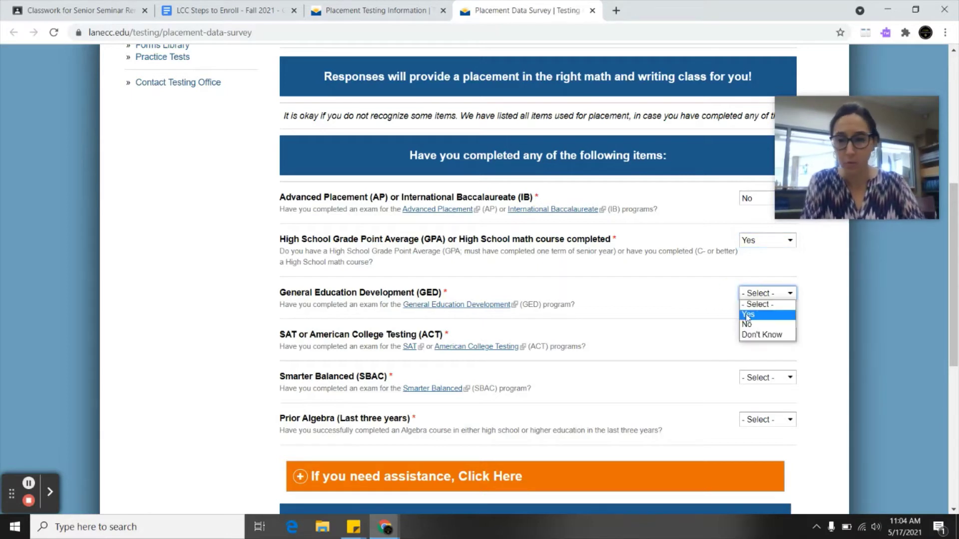
{"action": "left_click", "coordinate": [749, 326]}
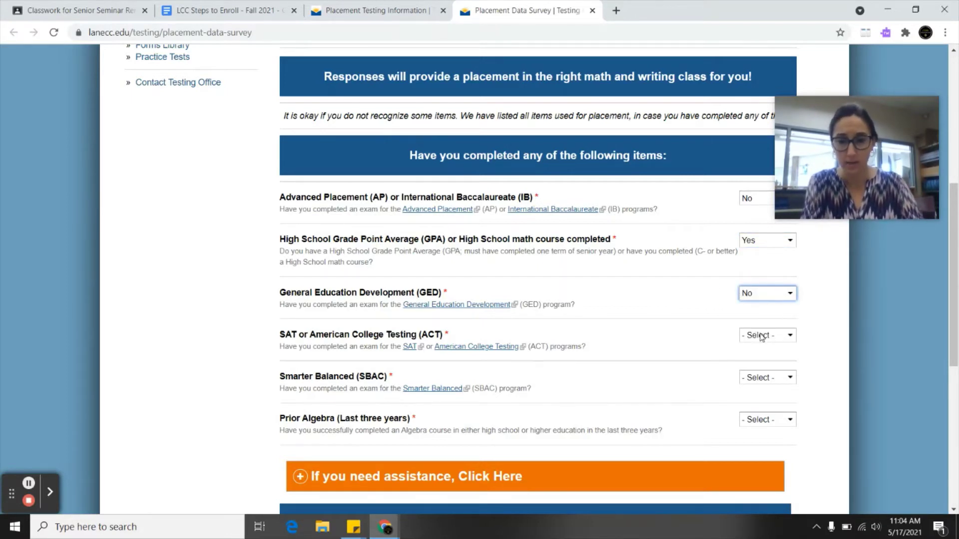
{"action": "left_click", "coordinate": [754, 334]}
{"action": "left_click", "coordinate": [753, 369]}
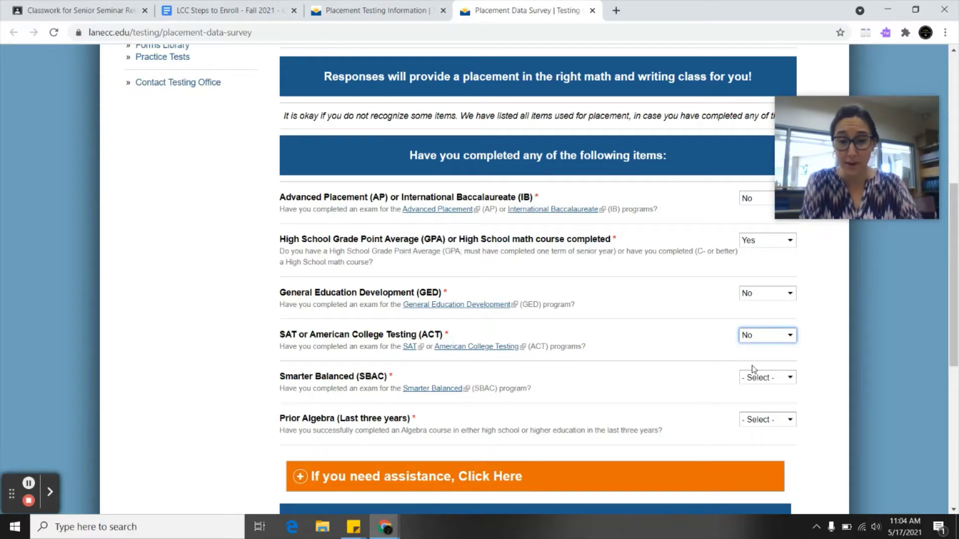
{"action": "left_click", "coordinate": [754, 378]}
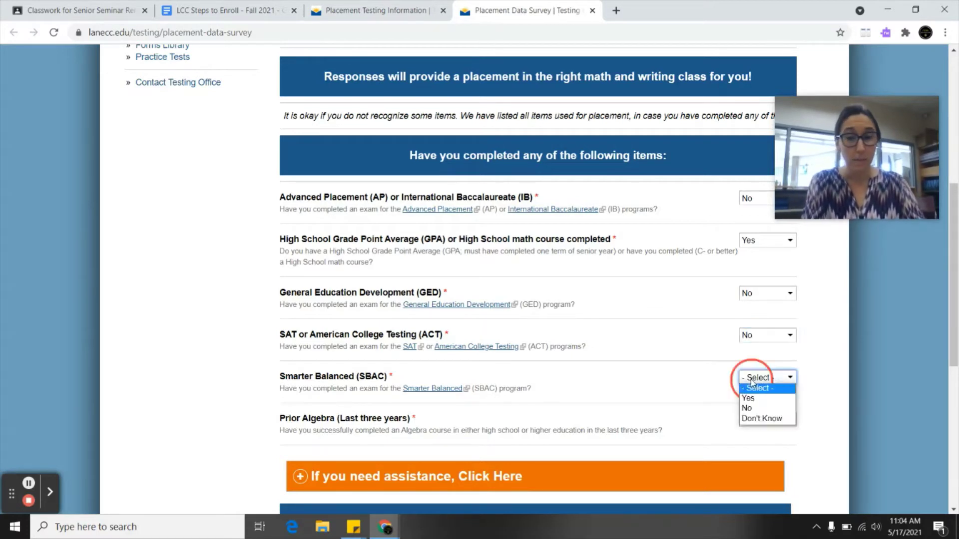
{"action": "left_click", "coordinate": [751, 409]}
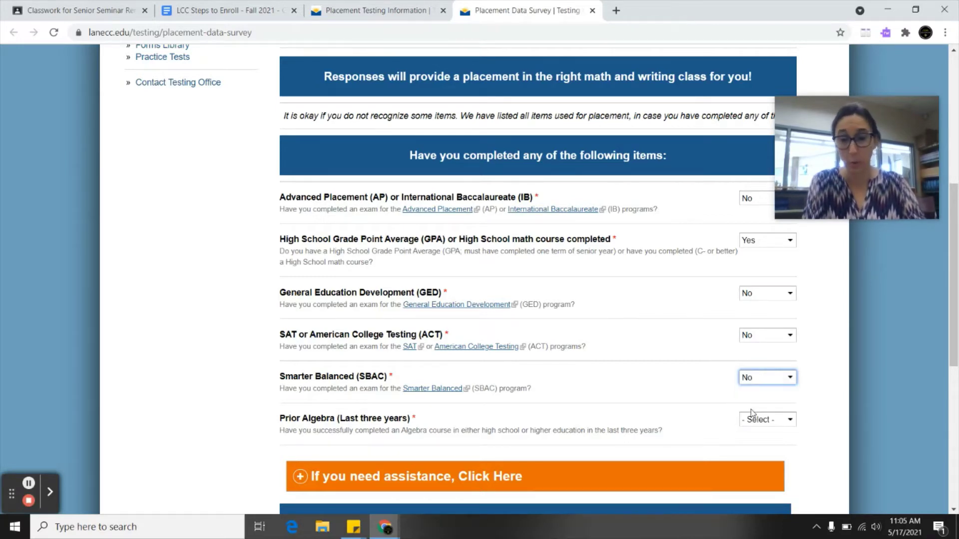
- Answer Yes for Prior Algebra and start the placement survey
{"action": "left_click", "coordinate": [675, 414]}
{"action": "scroll", "coordinate": [675, 416], "scroll_direction": "down", "scroll_amount": 1}
{"action": "scroll", "coordinate": [675, 416], "scroll_direction": "down", "scroll_amount": 2}
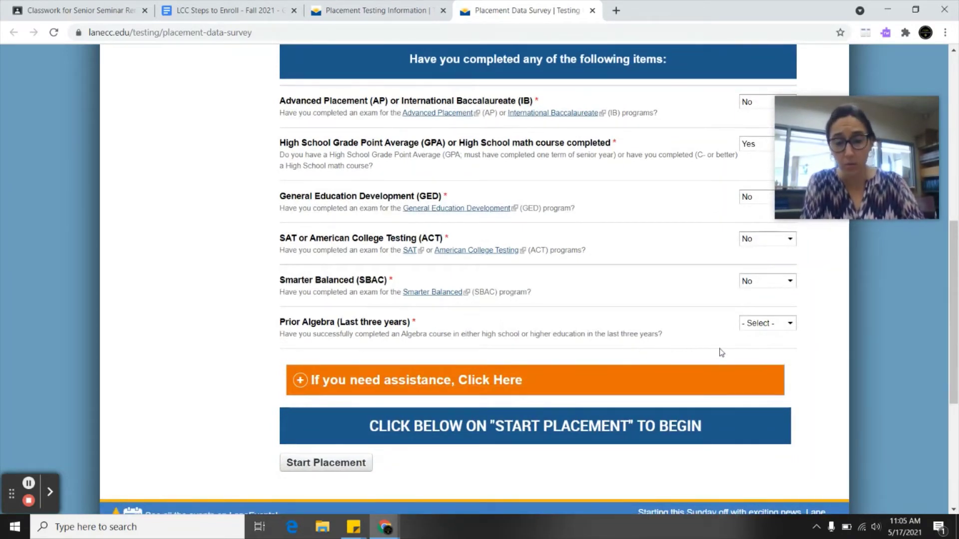
{"action": "left_click", "coordinate": [762, 329]}
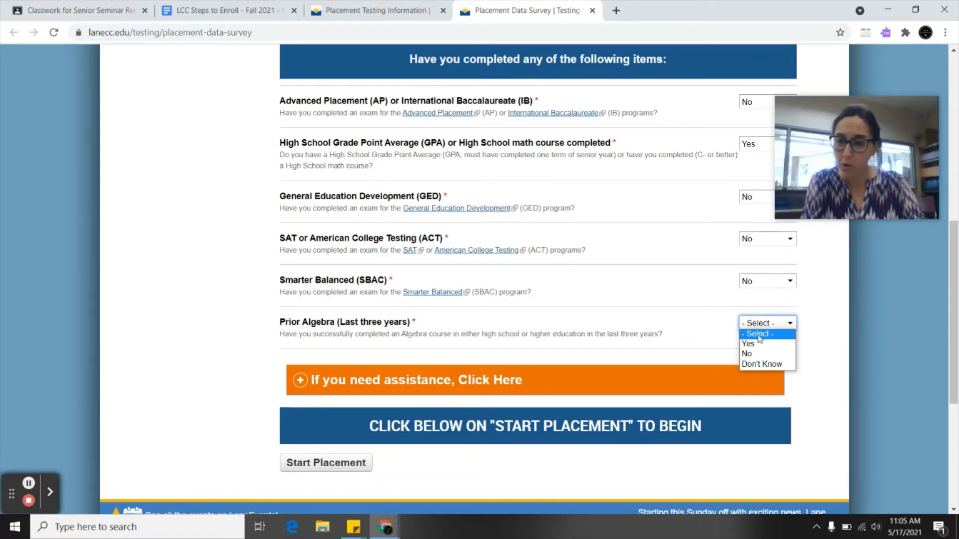
{"action": "left_click", "coordinate": [758, 343]}
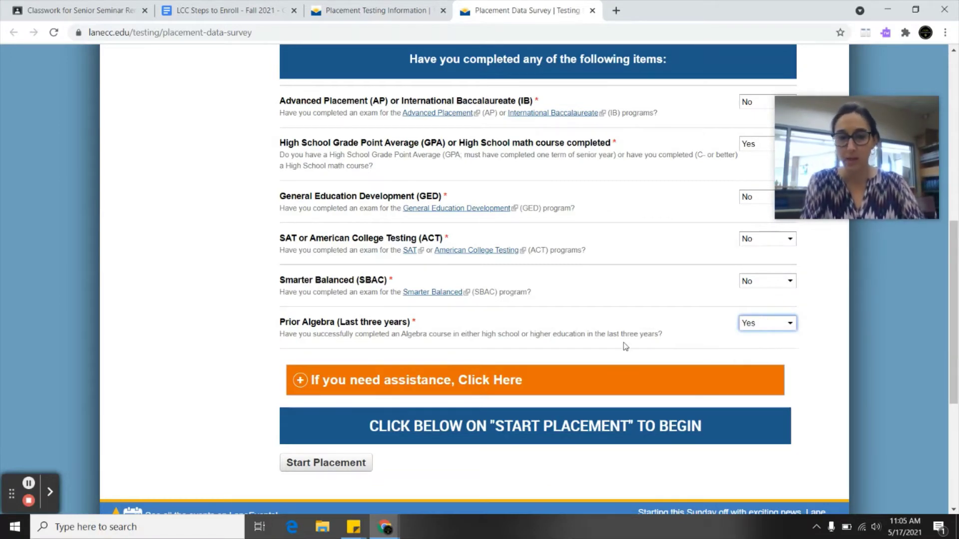
{"action": "left_click", "coordinate": [327, 463]}
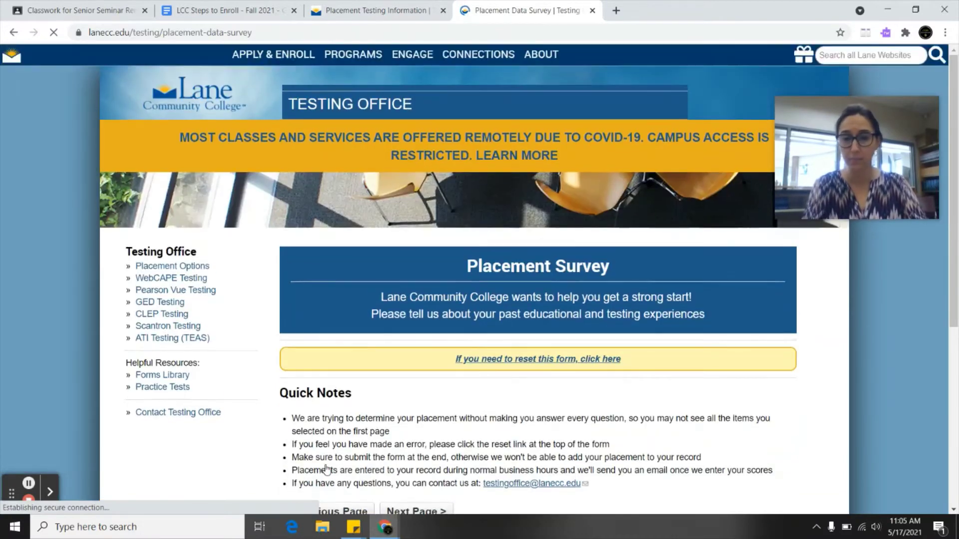
- Continue to the next survey page and confirm completing at least one senior-year term (Yes)
{"action": "scroll", "coordinate": [326, 469], "scroll_direction": "down", "scroll_amount": 3}
{"action": "left_click", "coordinate": [430, 360]}
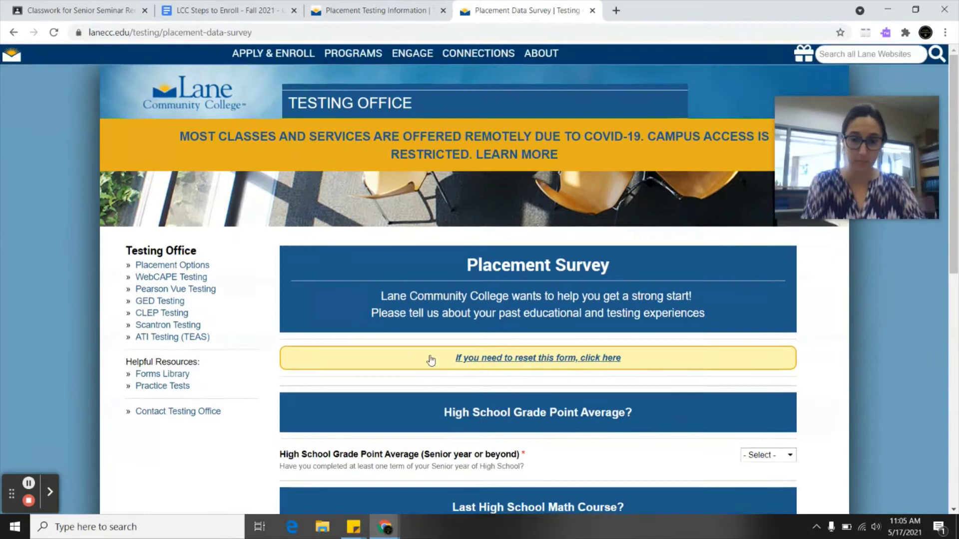
{"action": "scroll", "coordinate": [428, 360], "scroll_direction": "down", "scroll_amount": 3}
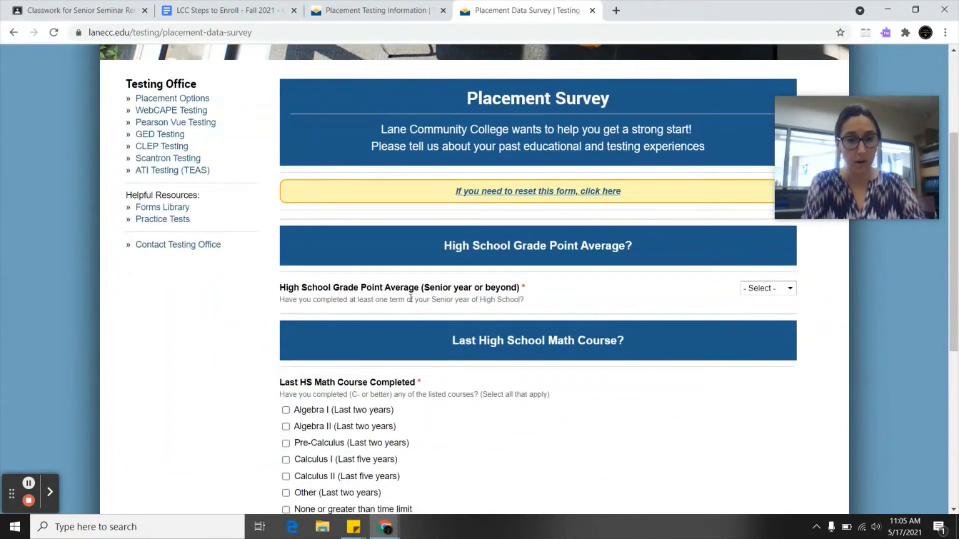
{"action": "left_click", "coordinate": [783, 293]}
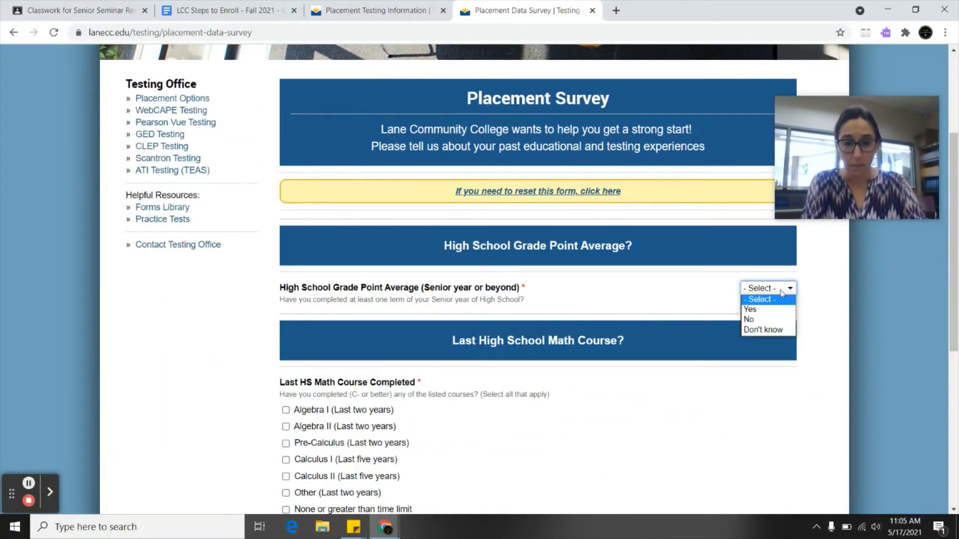
{"action": "left_click", "coordinate": [759, 311]}
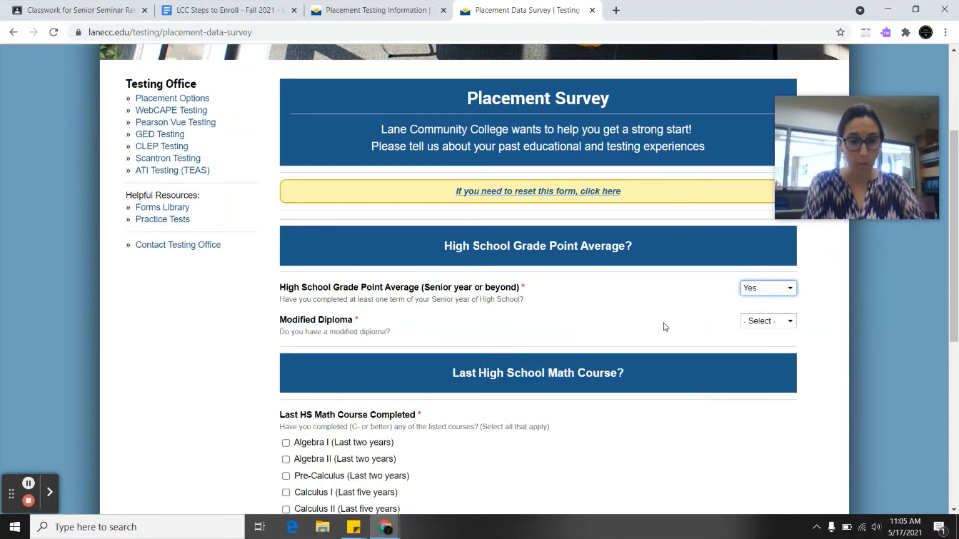
- Answer No to having a modified diploma and set the high school GPA range to 3.0+
{"action": "left_click", "coordinate": [789, 321]}
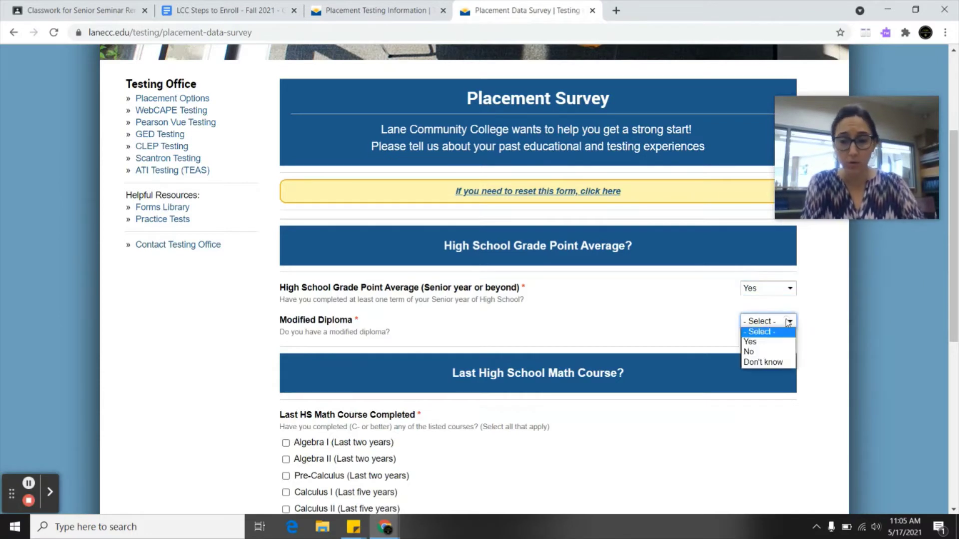
{"action": "left_click", "coordinate": [756, 352]}
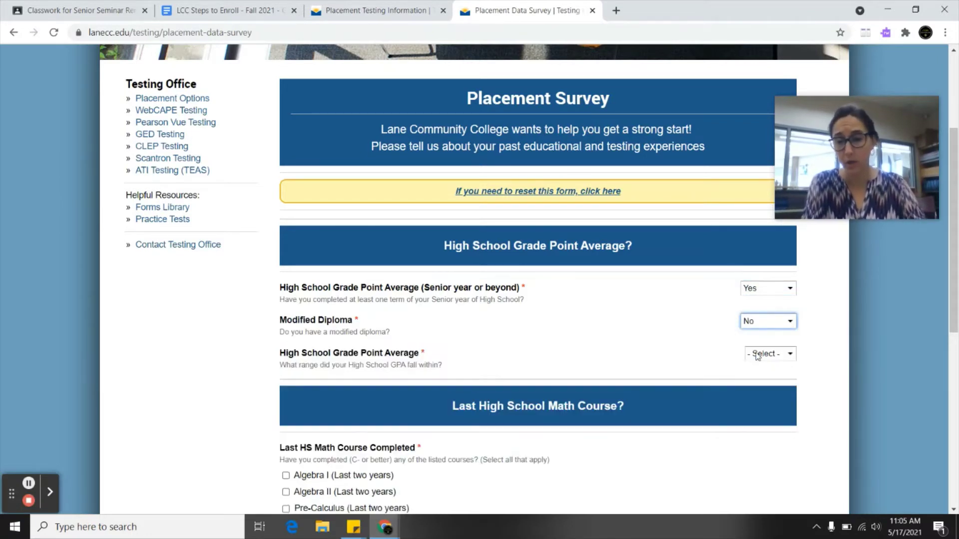
{"action": "left_click", "coordinate": [686, 351]}
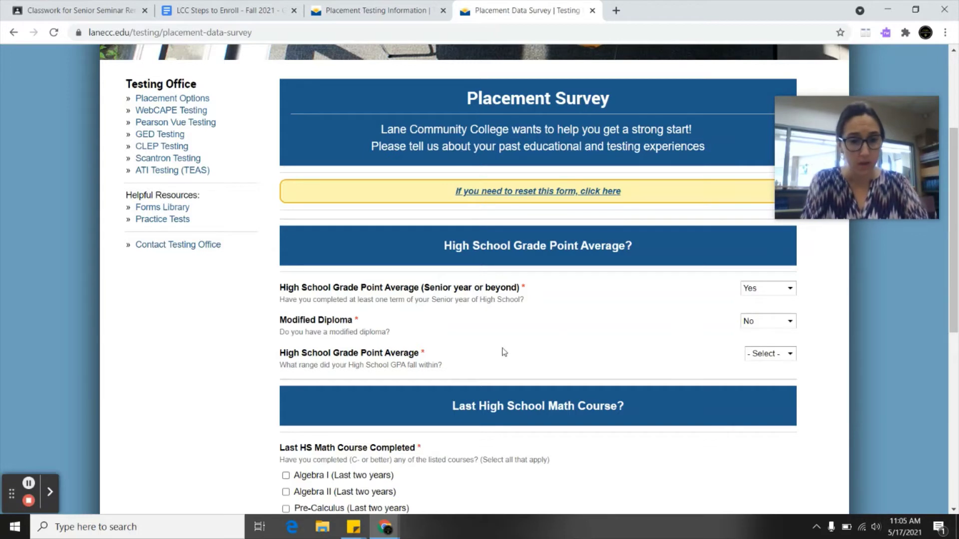
{"action": "left_click", "coordinate": [763, 355]}
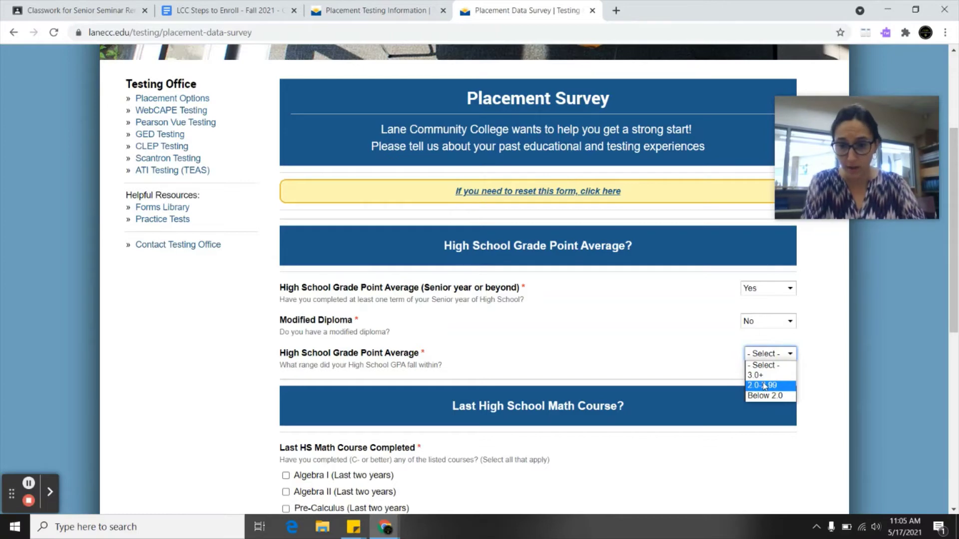
{"action": "left_click", "coordinate": [758, 376]}
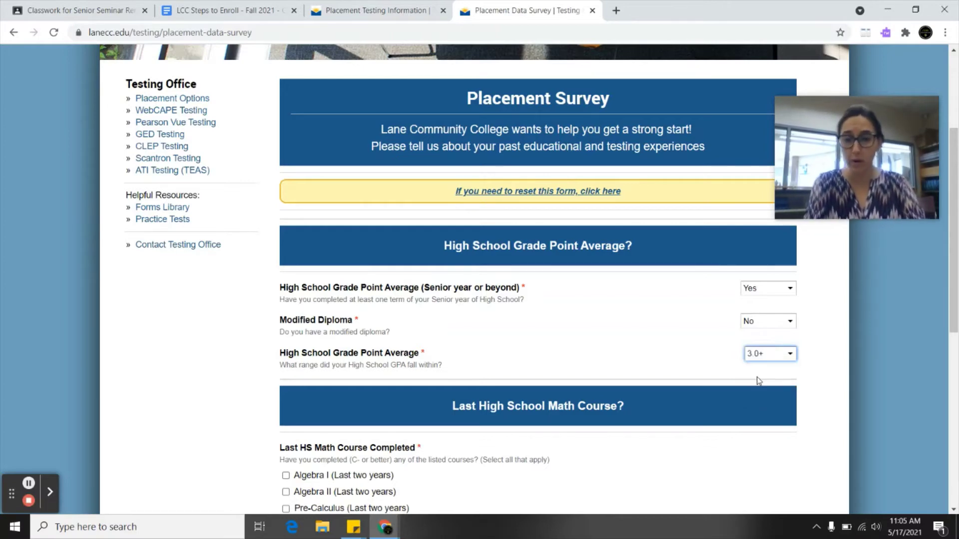
- Check Algebra II and Other (Last two years) under Last HS Math Course Completed
{"action": "scroll", "coordinate": [682, 373], "scroll_direction": "down", "scroll_amount": 3}
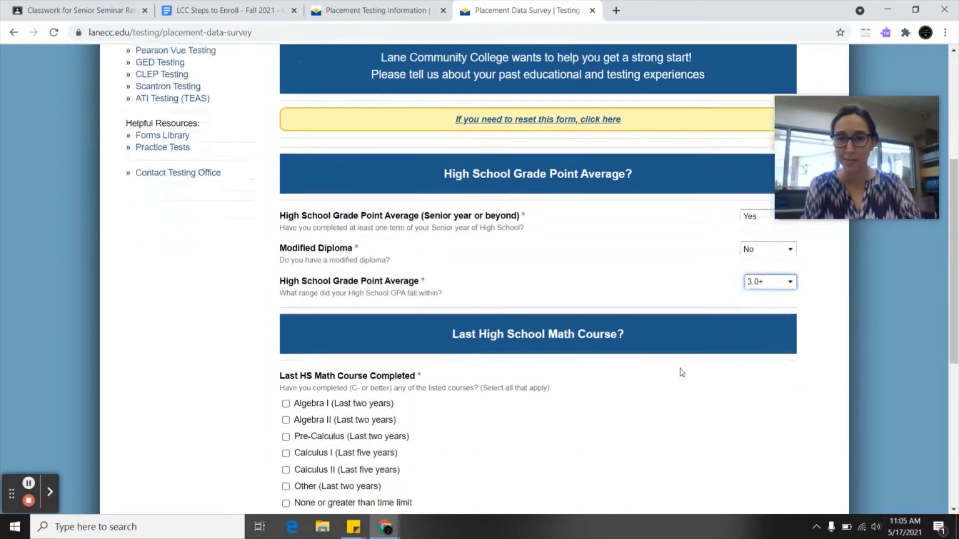
{"action": "scroll", "coordinate": [648, 353], "scroll_direction": "down", "scroll_amount": 1}
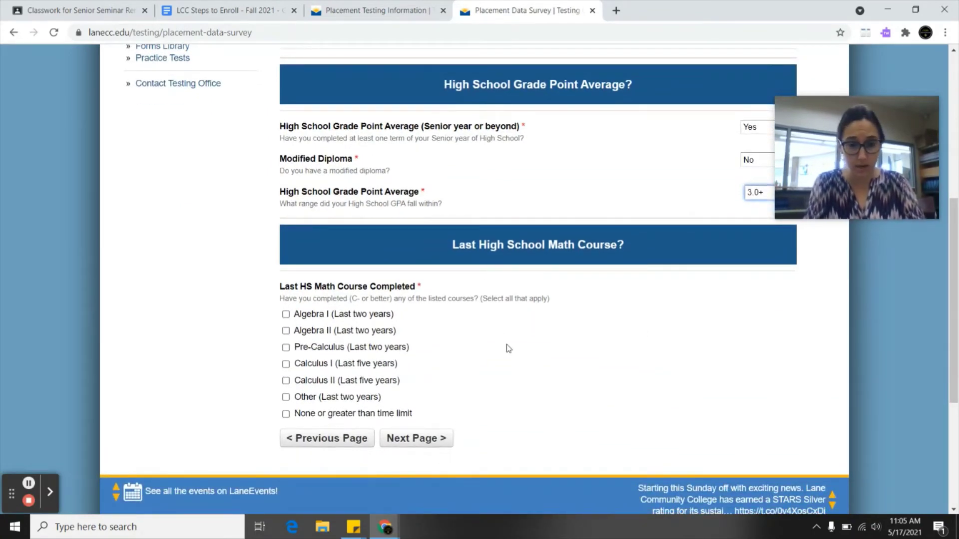
{"action": "left_click", "coordinate": [285, 333]}
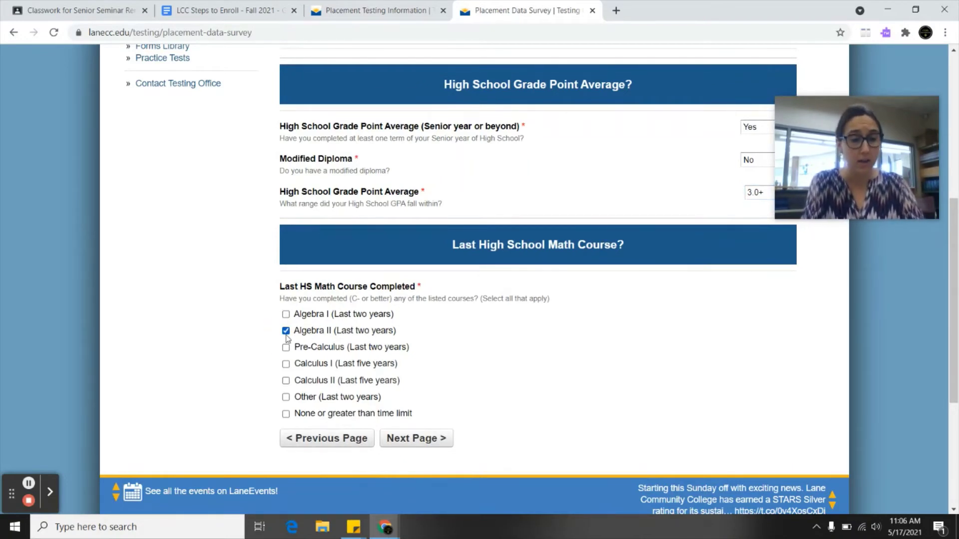
{"action": "left_click", "coordinate": [286, 398]}
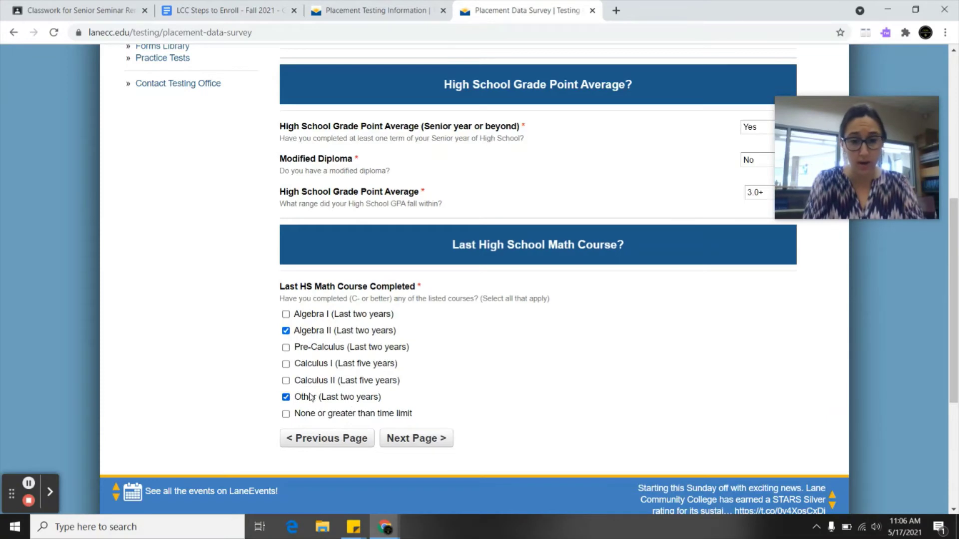
- Answer Yes to 'Ready to see your placement?' and view the WR121 and MTH105–MTH211 placements
{"action": "left_click", "coordinate": [435, 440]}
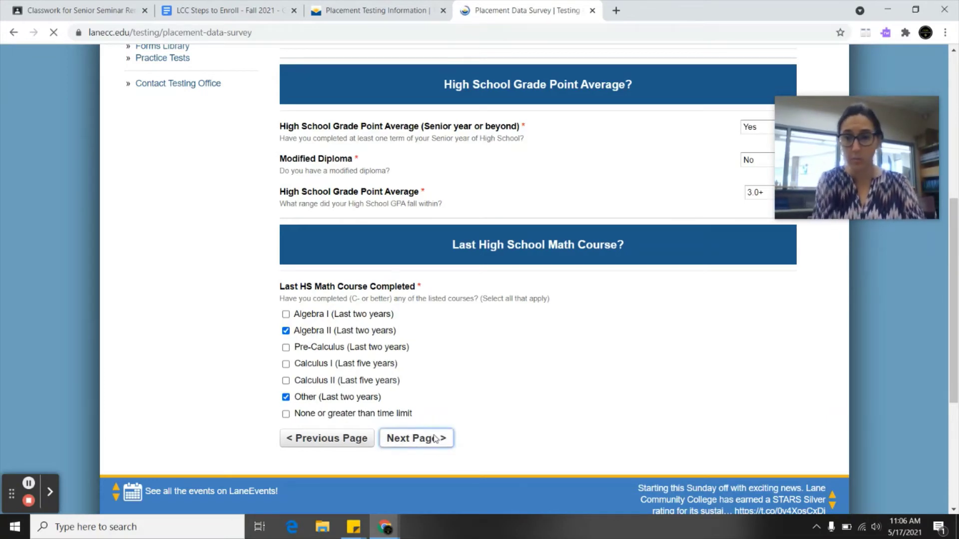
{"action": "scroll", "coordinate": [435, 439], "scroll_direction": "down", "scroll_amount": 3}
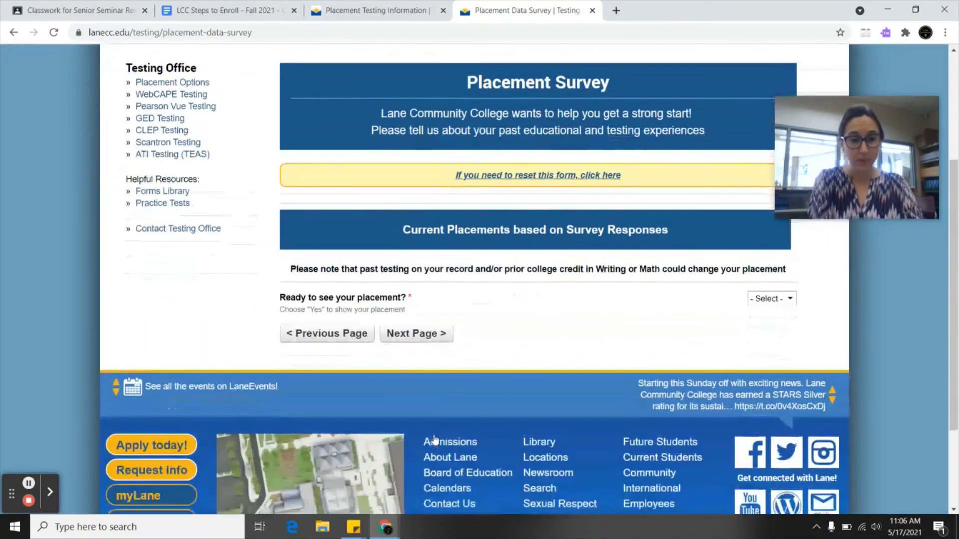
{"action": "left_click", "coordinate": [768, 298]}
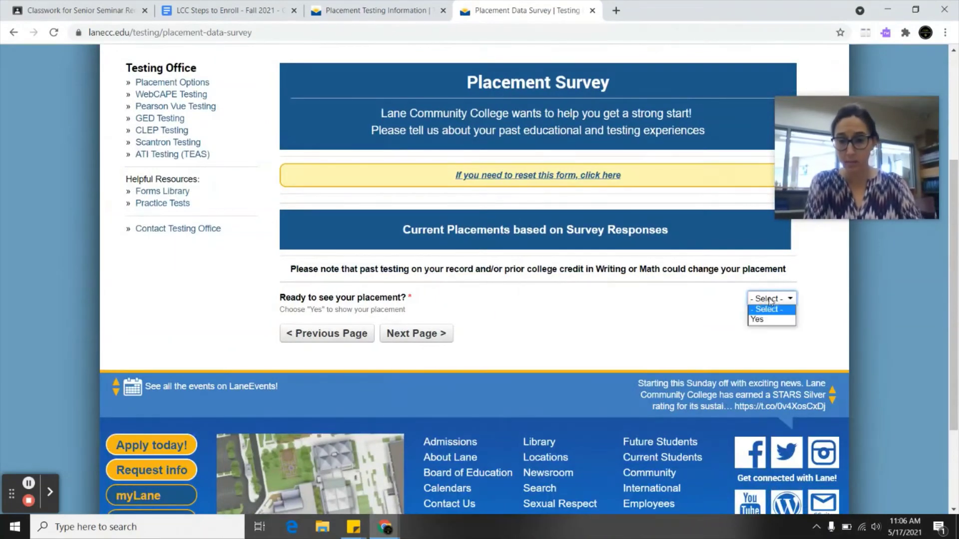
{"action": "left_click", "coordinate": [762, 320]}
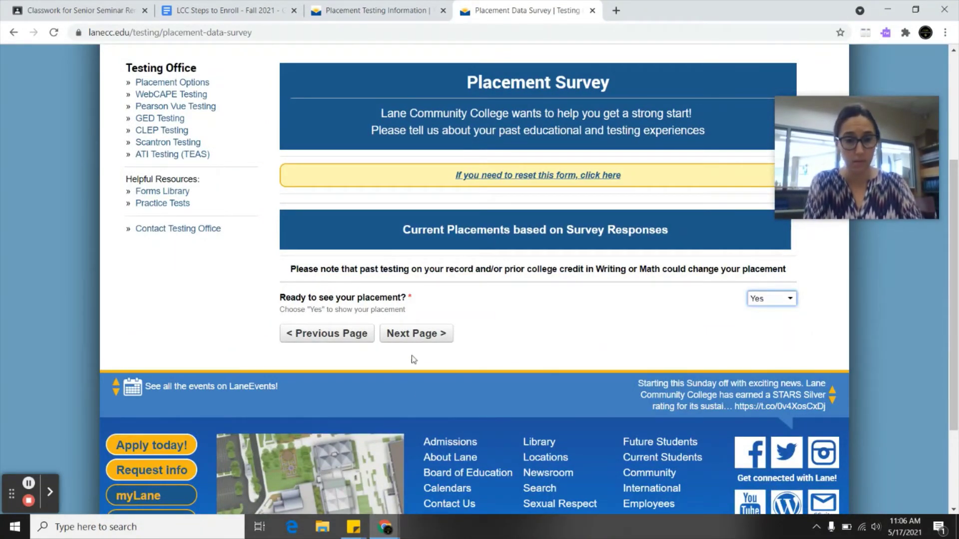
{"action": "left_click", "coordinate": [408, 337]}
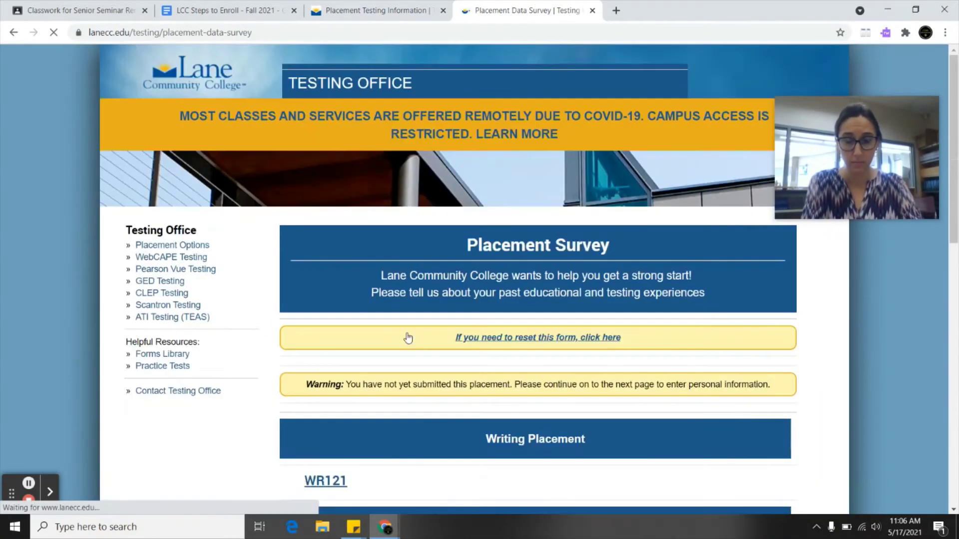
{"action": "scroll", "coordinate": [407, 335], "scroll_direction": "down", "scroll_amount": 3}
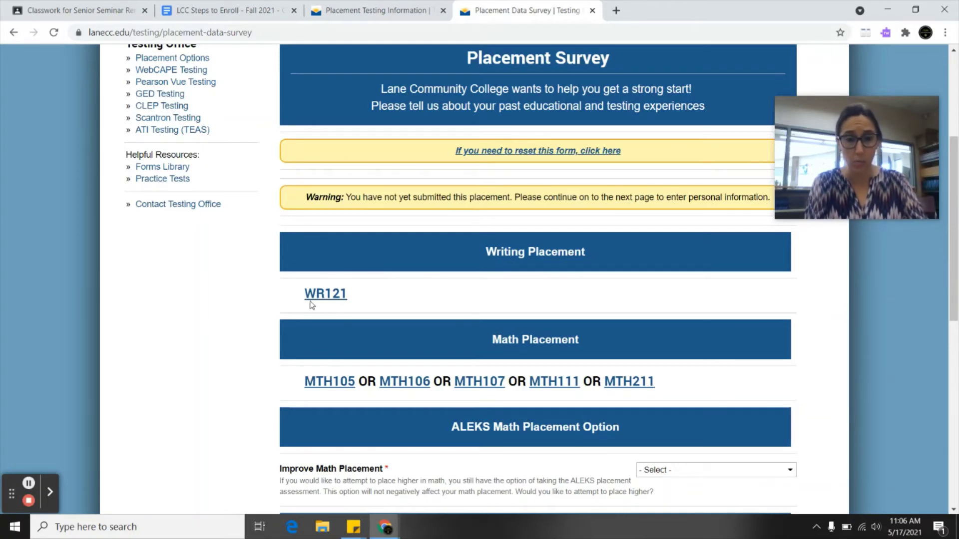
{"action": "scroll", "coordinate": [551, 322], "scroll_direction": "down", "scroll_amount": 1}
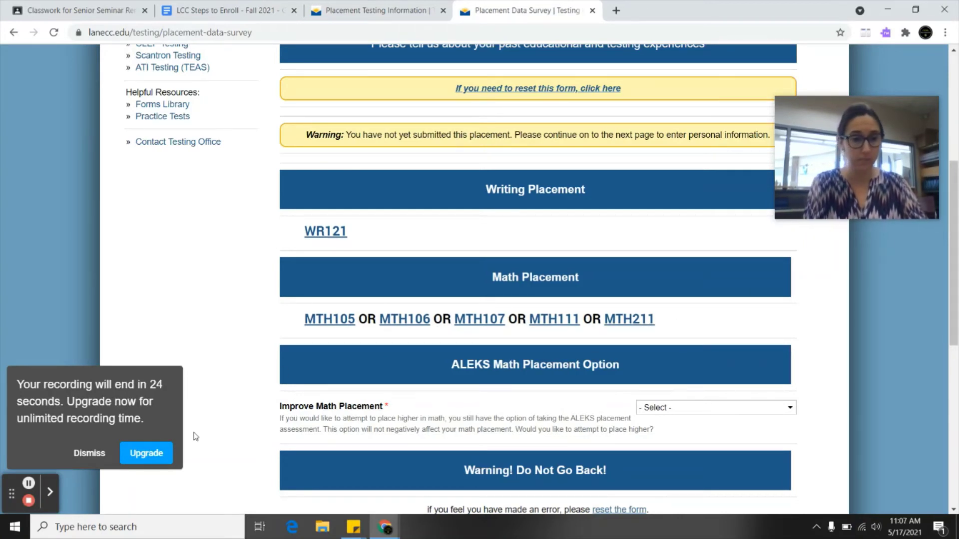
- Set Improve Math Placement to 'No or I'm not sure (Check with advising)'
{"action": "left_click", "coordinate": [89, 458]}
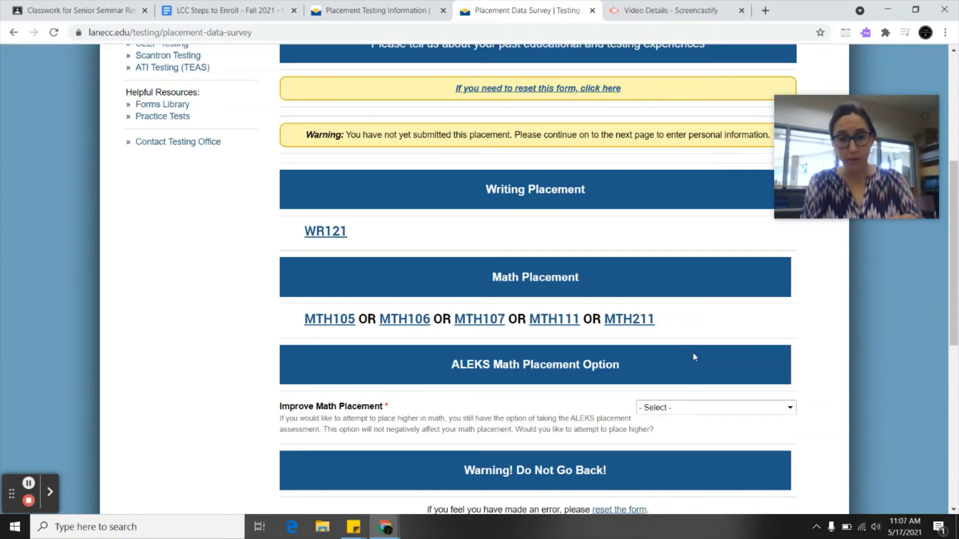
{"action": "scroll", "coordinate": [694, 356], "scroll_direction": "down", "scroll_amount": 1}
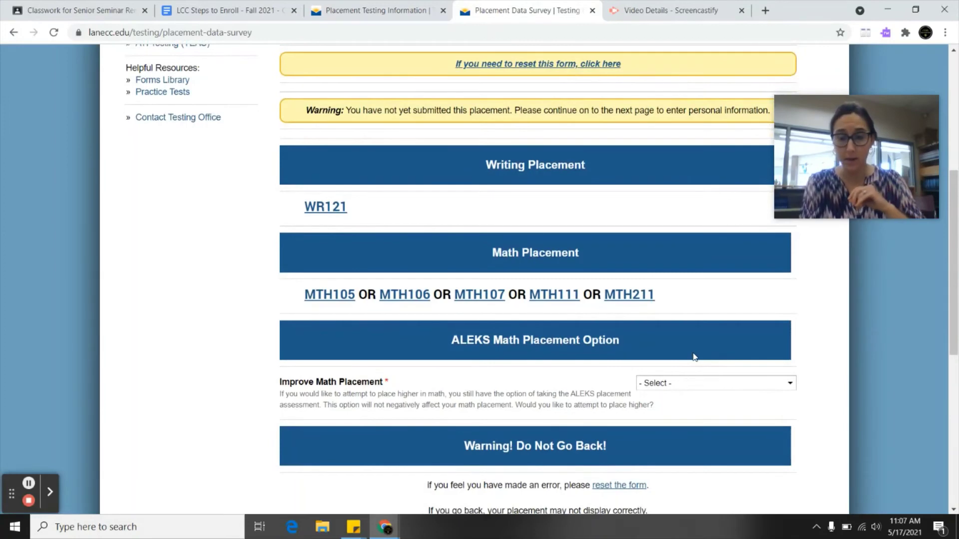
{"action": "scroll", "coordinate": [693, 356], "scroll_direction": "down", "scroll_amount": 1}
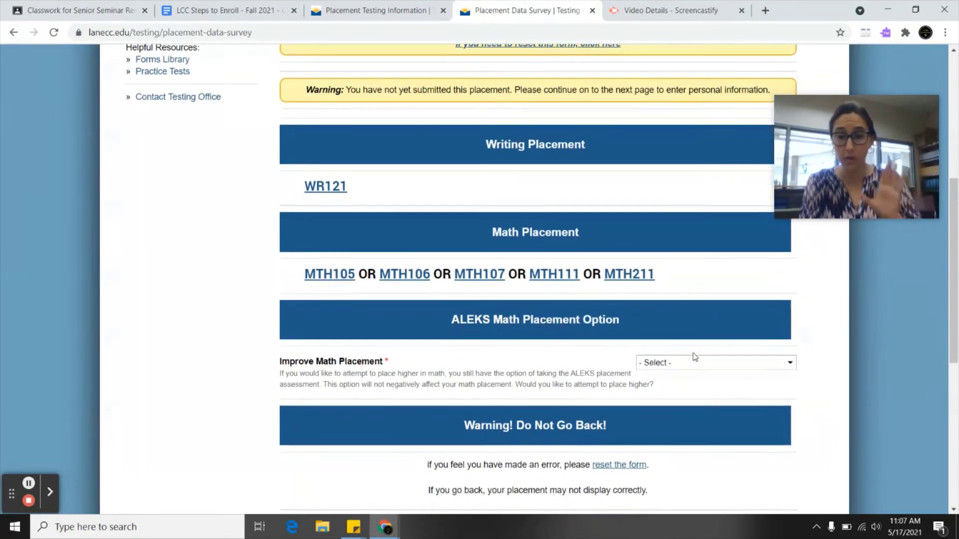
{"action": "scroll", "coordinate": [693, 357], "scroll_direction": "down", "scroll_amount": 1}
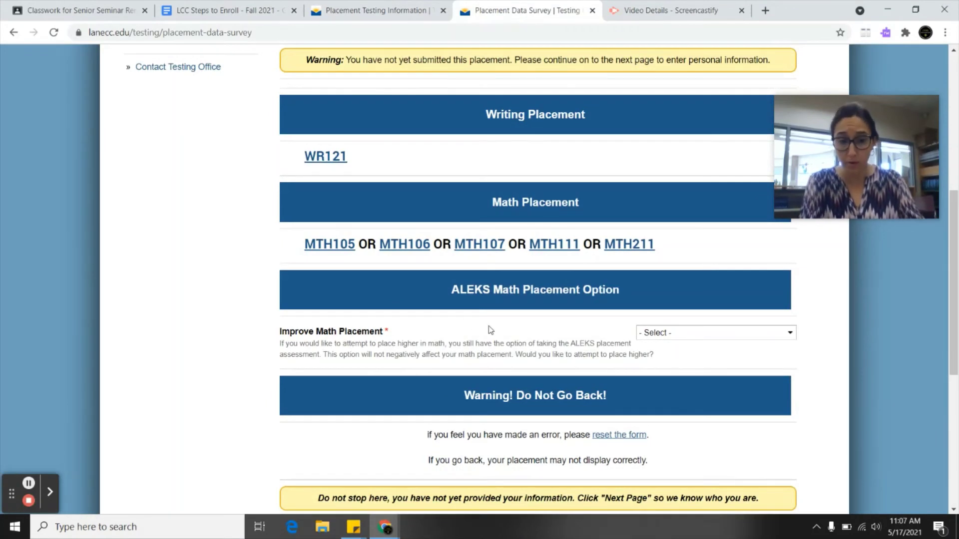
{"action": "left_click", "coordinate": [682, 338]}
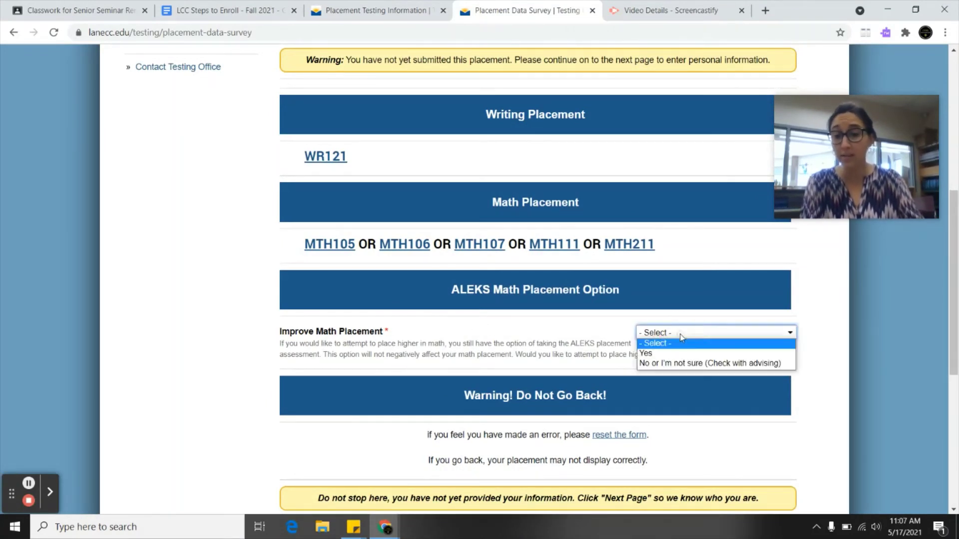
{"action": "left_click", "coordinate": [657, 364]}
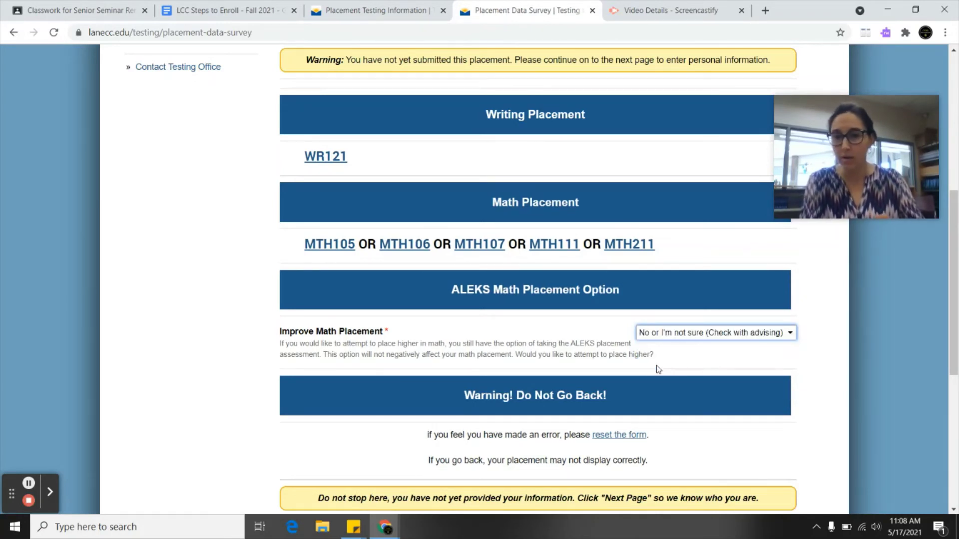
{"action": "scroll", "coordinate": [658, 370], "scroll_direction": "down", "scroll_amount": 3}
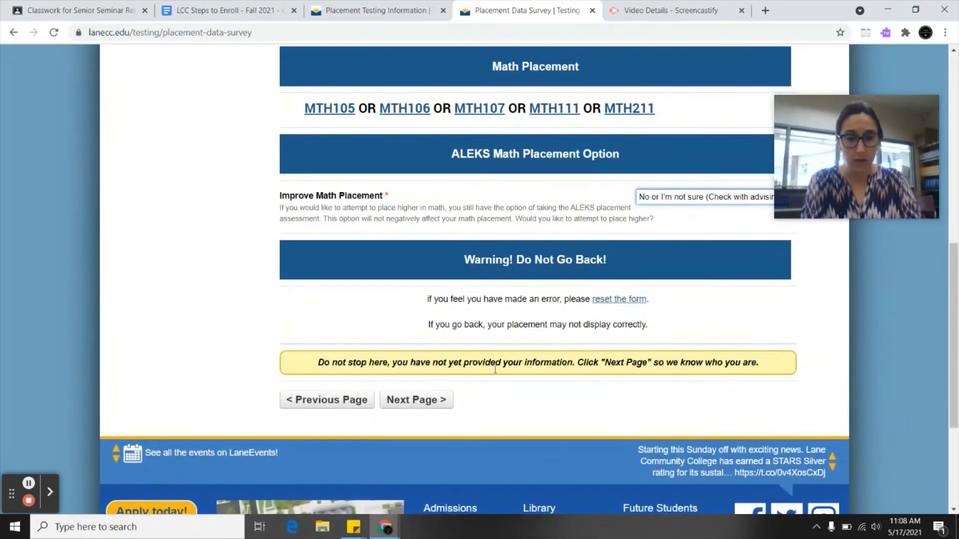
- Answer No to Prior College Credit and continue to the student identification page
{"action": "left_click", "coordinate": [418, 405]}
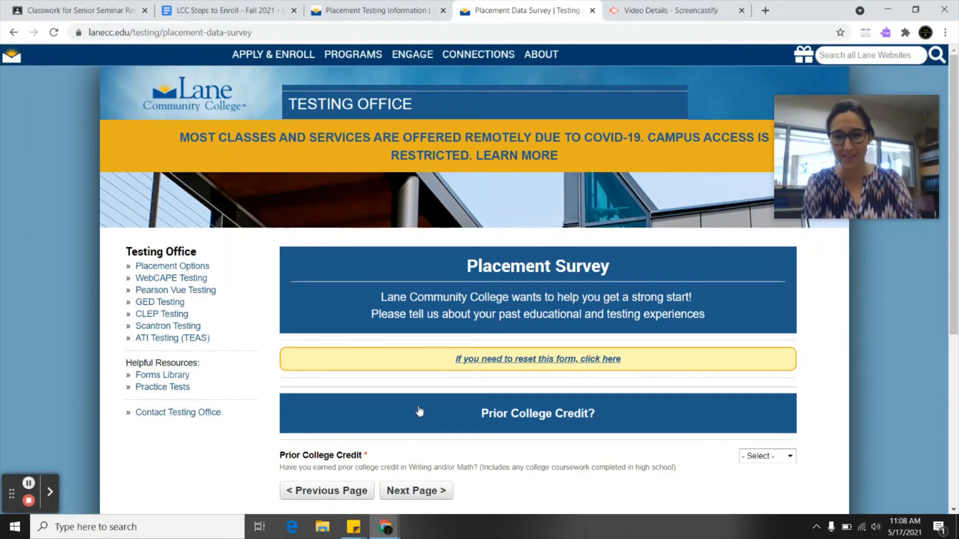
{"action": "scroll", "coordinate": [570, 450], "scroll_direction": "down", "scroll_amount": 3}
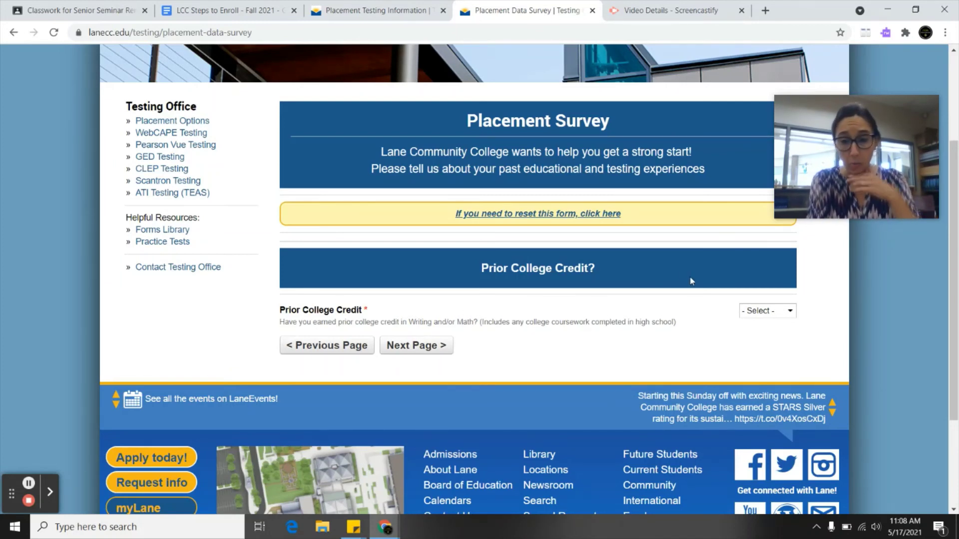
{"action": "left_click", "coordinate": [753, 312]}
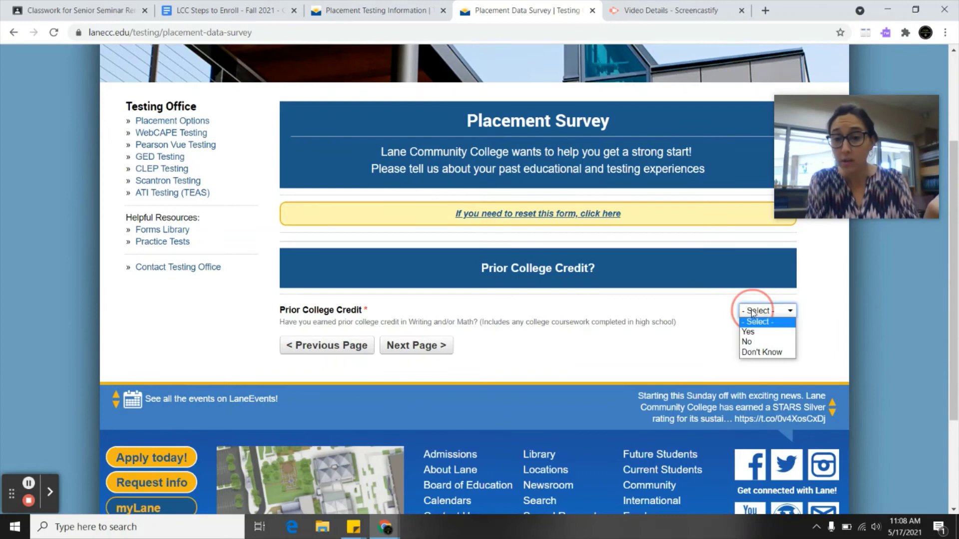
{"action": "left_click", "coordinate": [749, 341]}
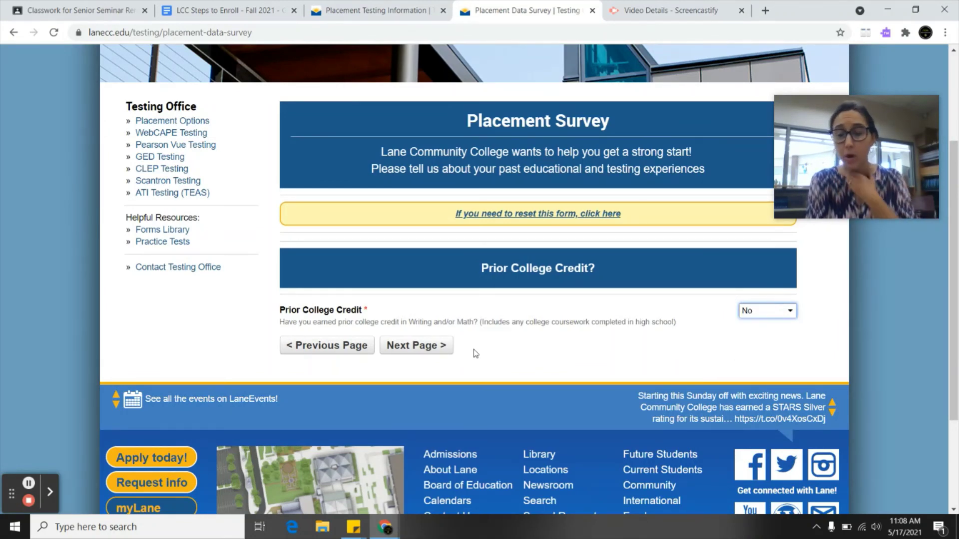
{"action": "left_click", "coordinate": [422, 352]}
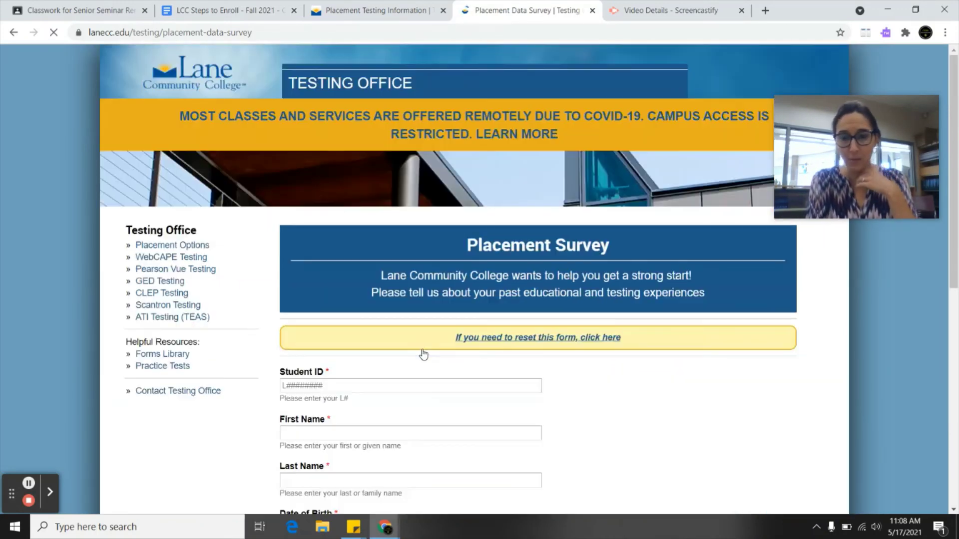
{"action": "scroll", "coordinate": [423, 355], "scroll_direction": "down", "scroll_amount": 4}
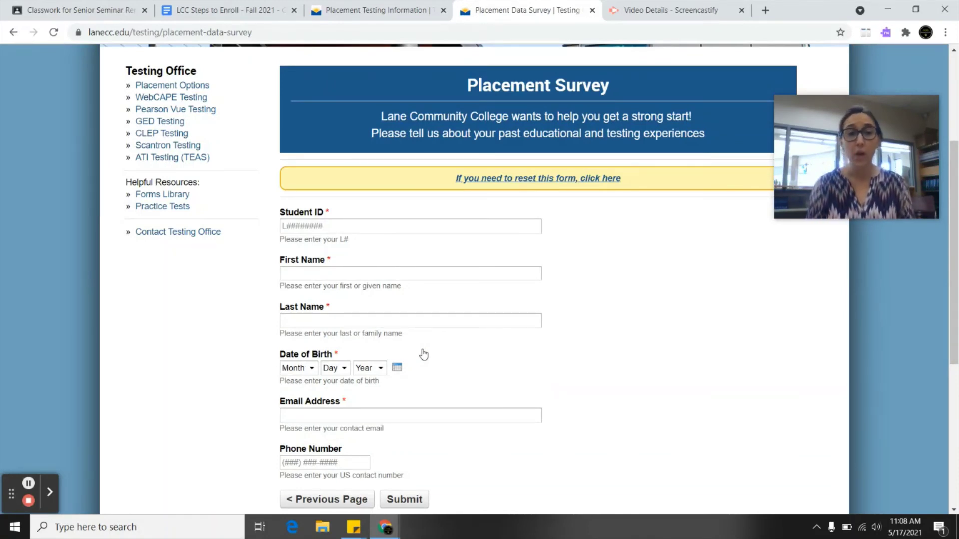
{"action": "scroll", "coordinate": [422, 353], "scroll_direction": "down", "scroll_amount": 1}
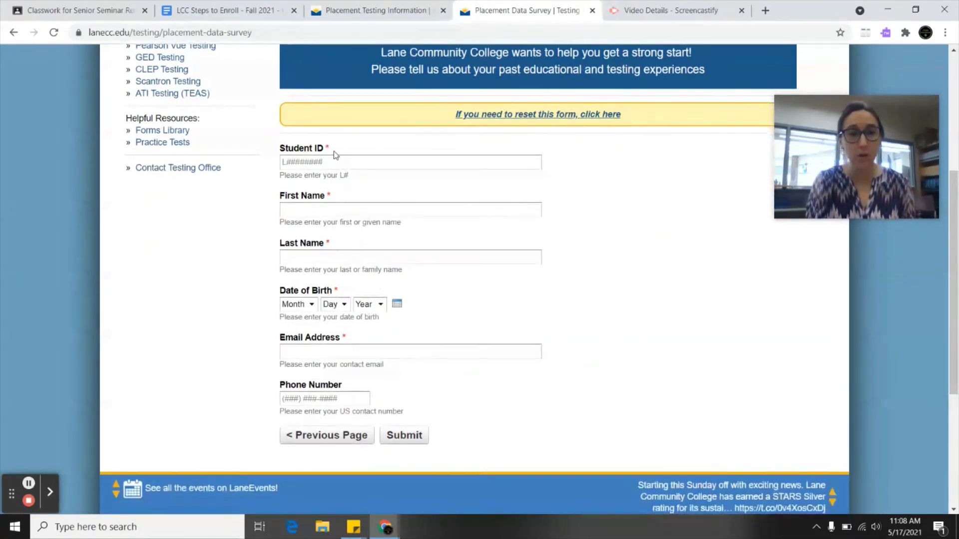